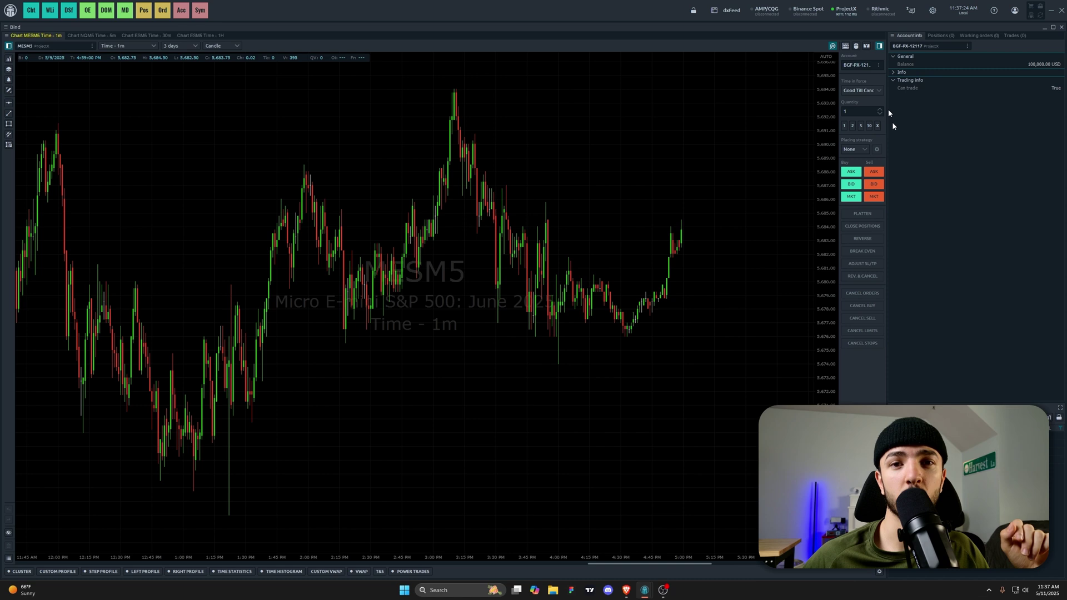
Open the ProjectX connection details and scroll through the list of available connections
click(844, 10)
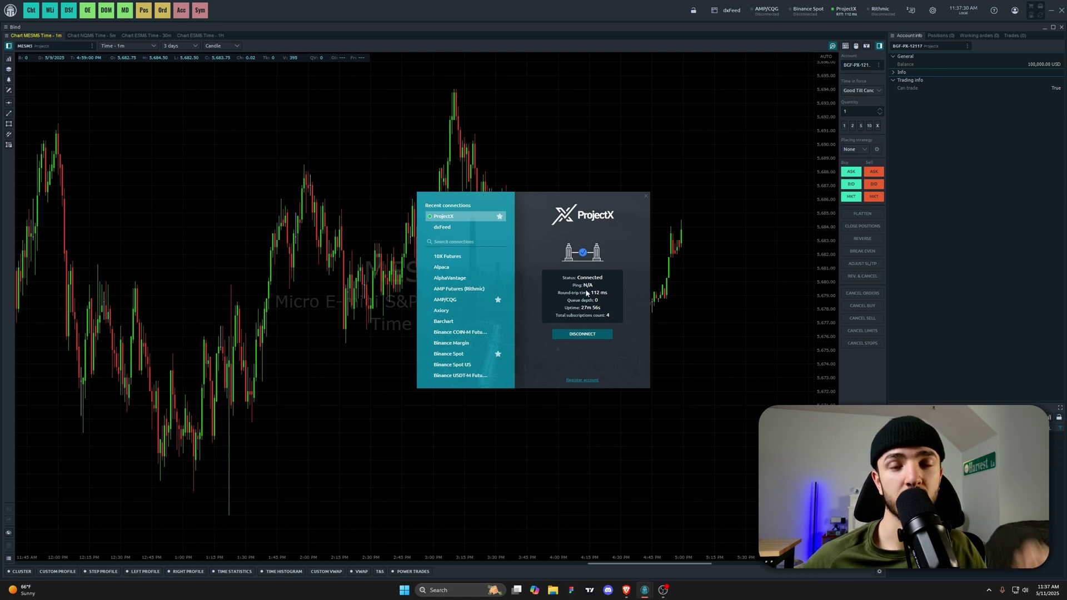
scroll(473, 264, down, 2)
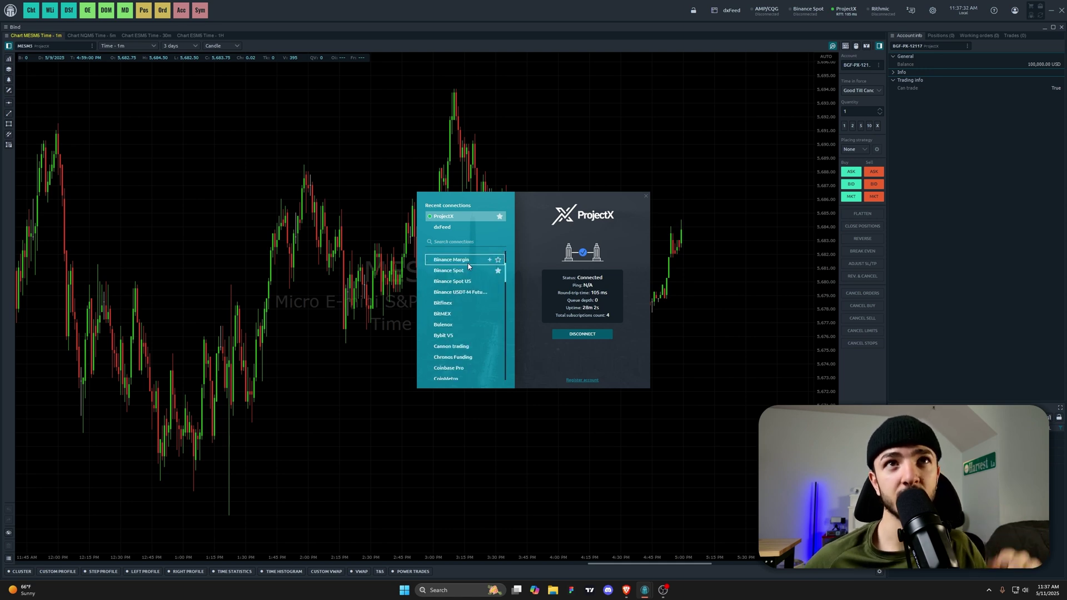
scroll(470, 270, down, 6)
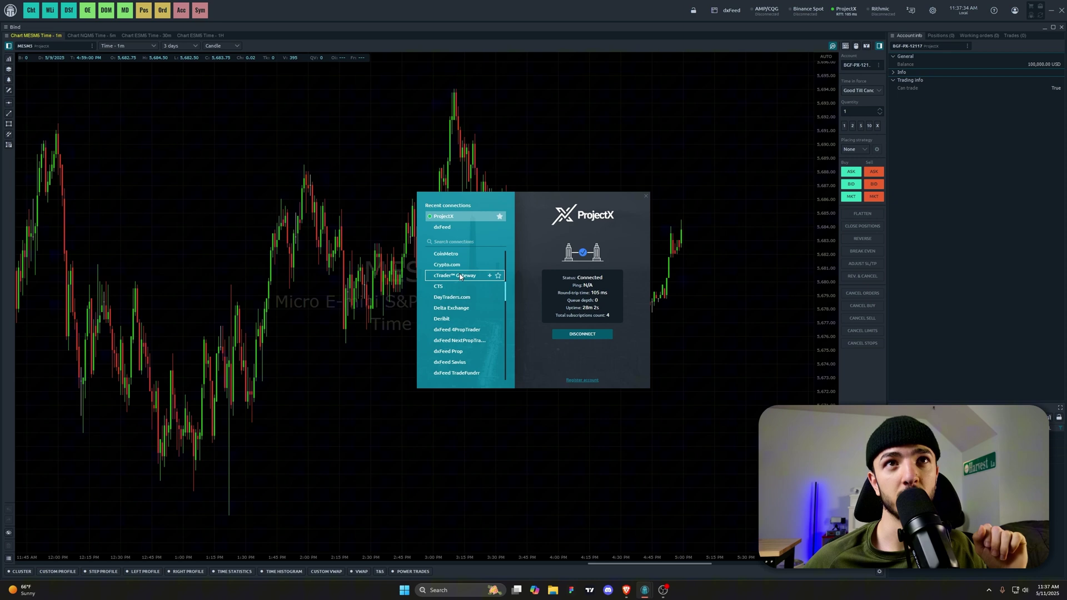
scroll(457, 283, down, 6)
scroll(453, 287, down, 8)
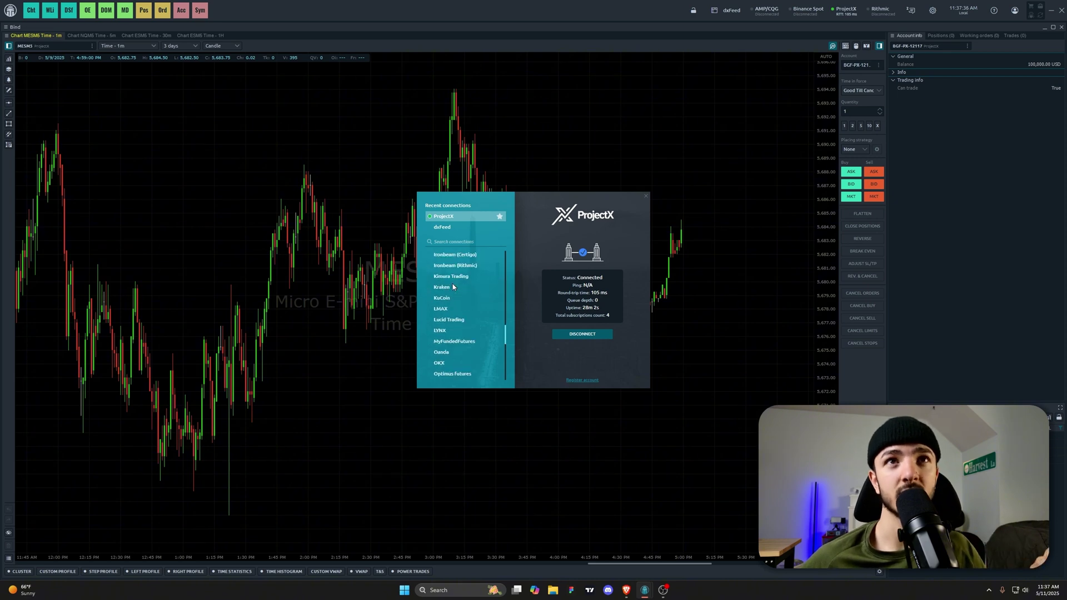
scroll(454, 289, down, 10)
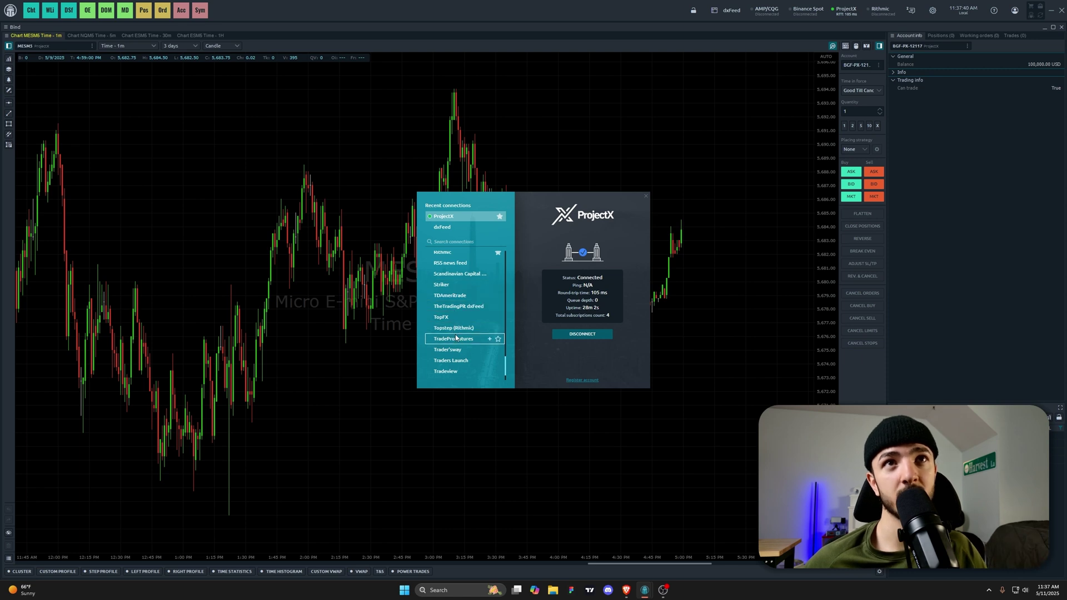
scroll(456, 336, up, 10)
scroll(455, 328, up, 15)
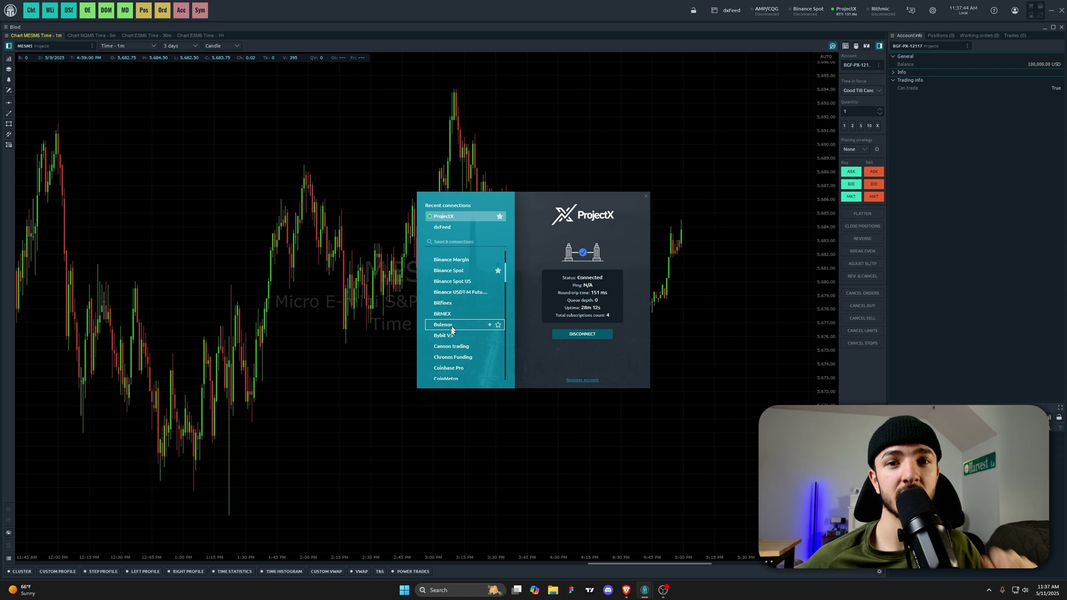
scroll(451, 328, up, 5)
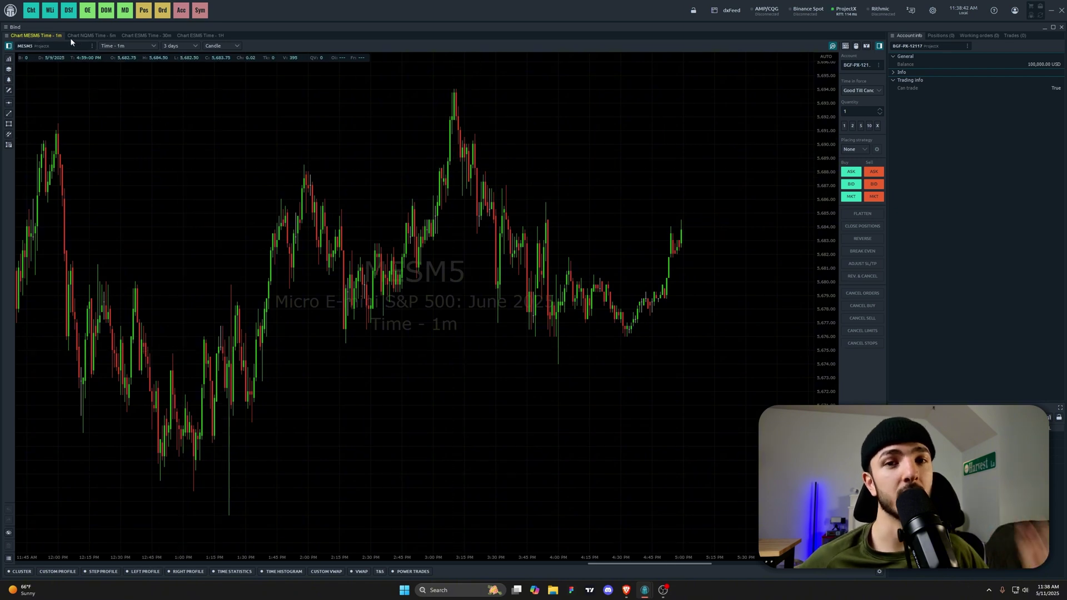
Apply the saved 'A' workspace template from the panel launcher's Templates section
click(10, 10)
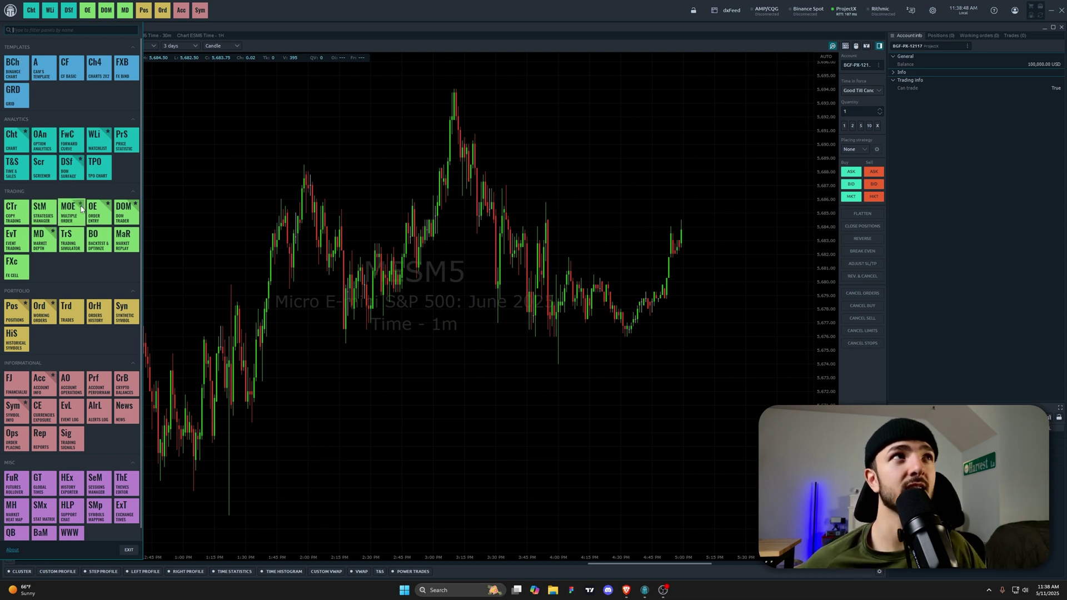
scroll(62, 334, down, 1)
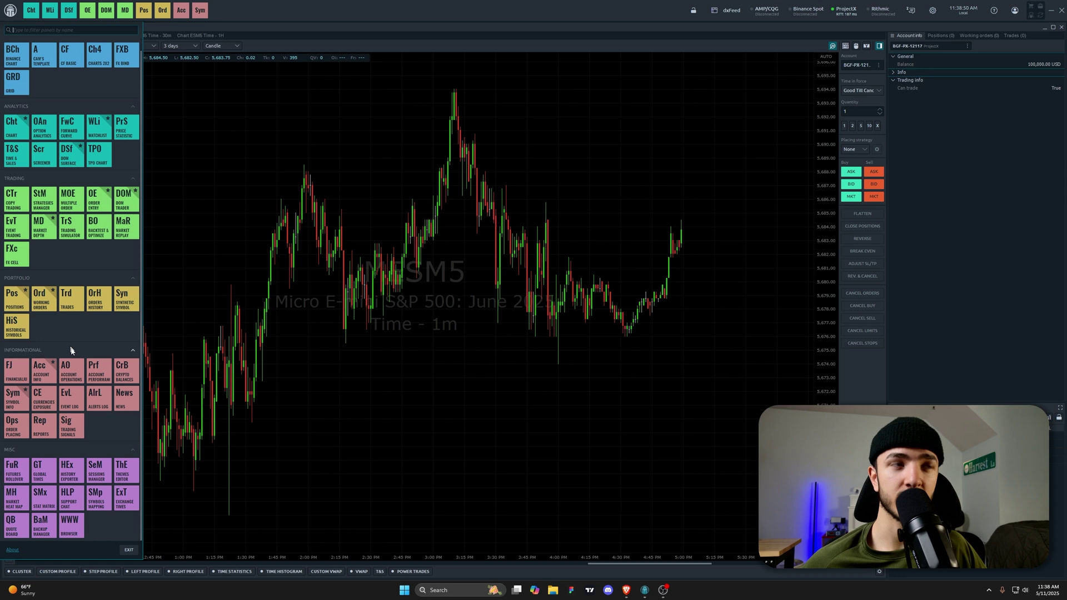
scroll(93, 462, up, 1)
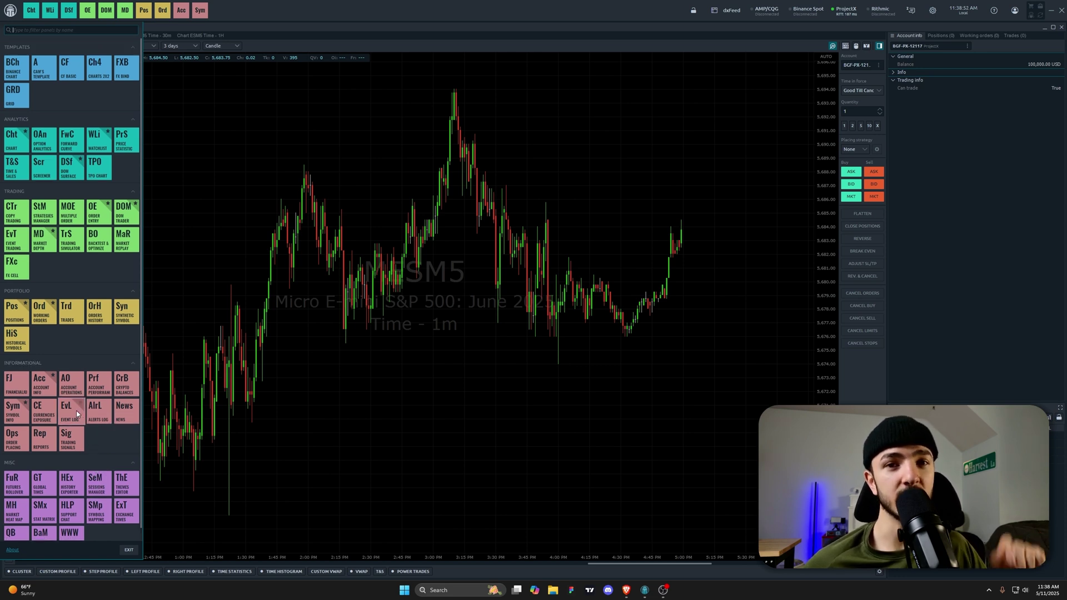
click(40, 72)
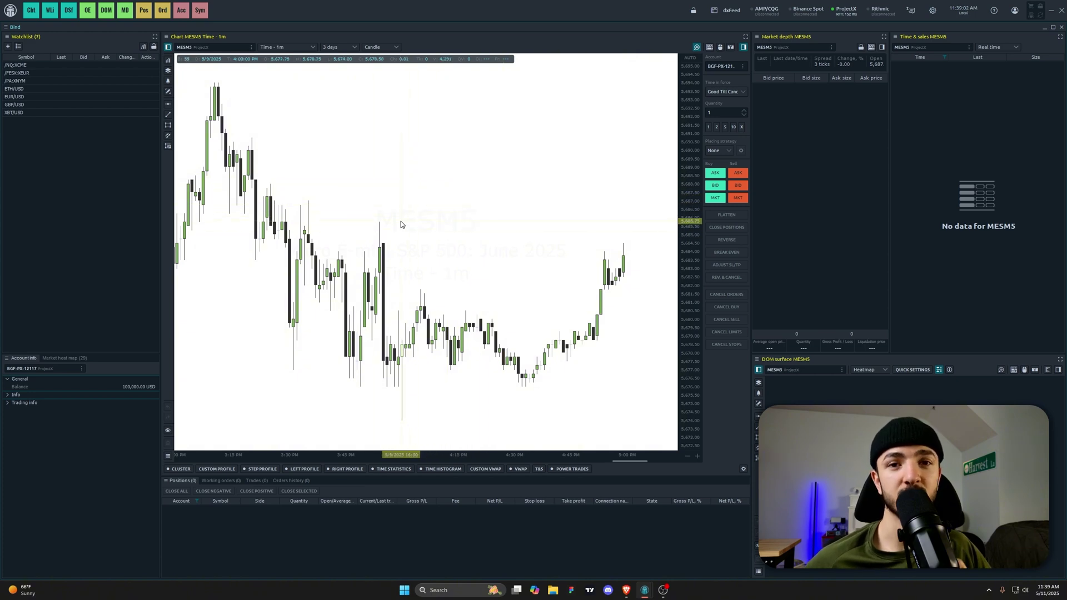
Expand Trading info in the Account info panel to confirm Can trade is True
right_click(453, 33)
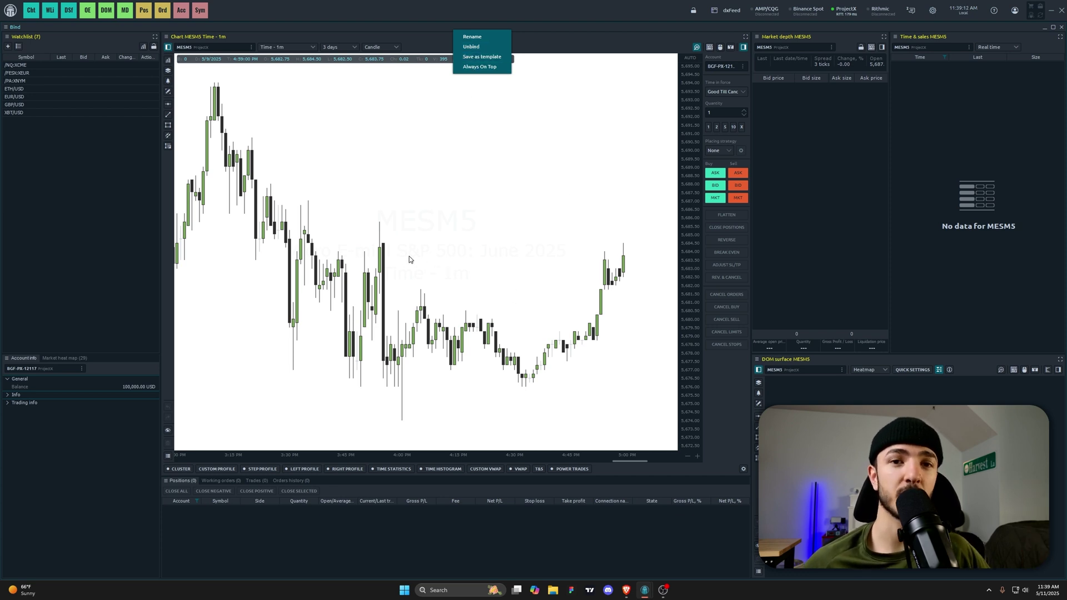
click(95, 402)
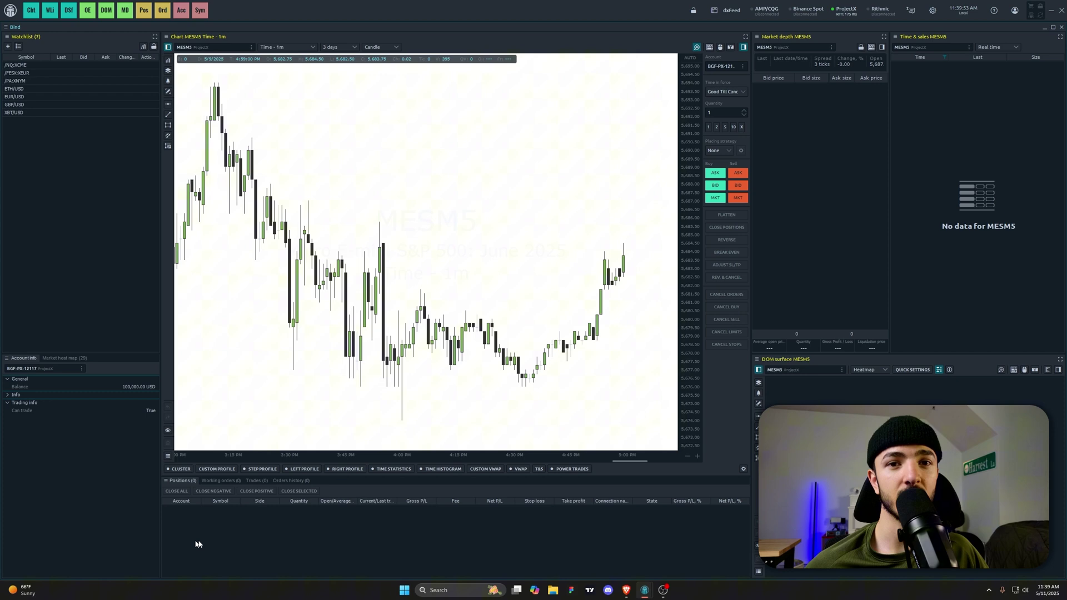
click(256, 482)
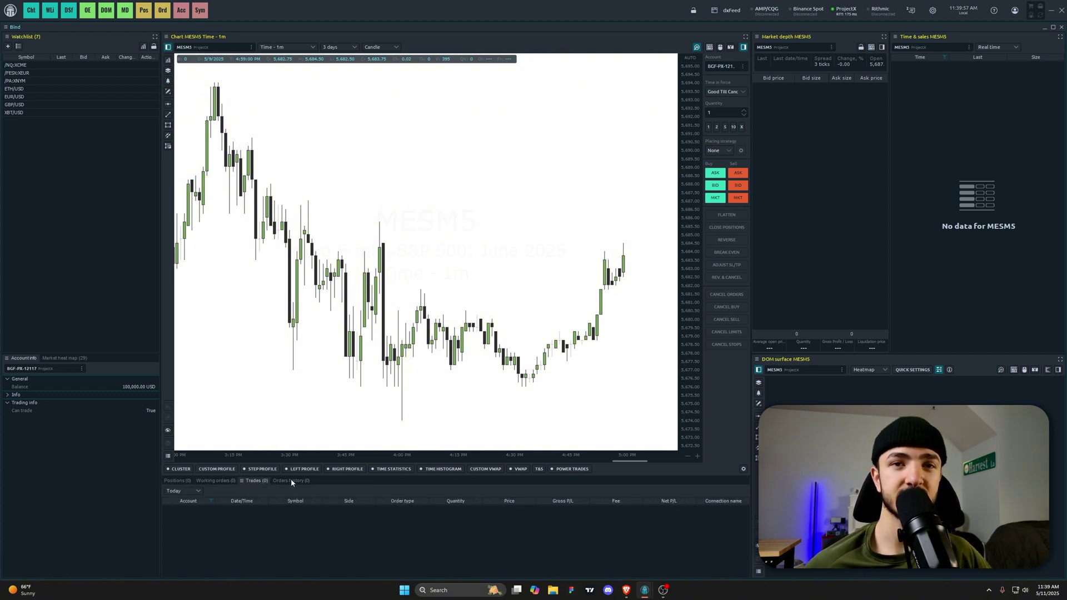
click(218, 481)
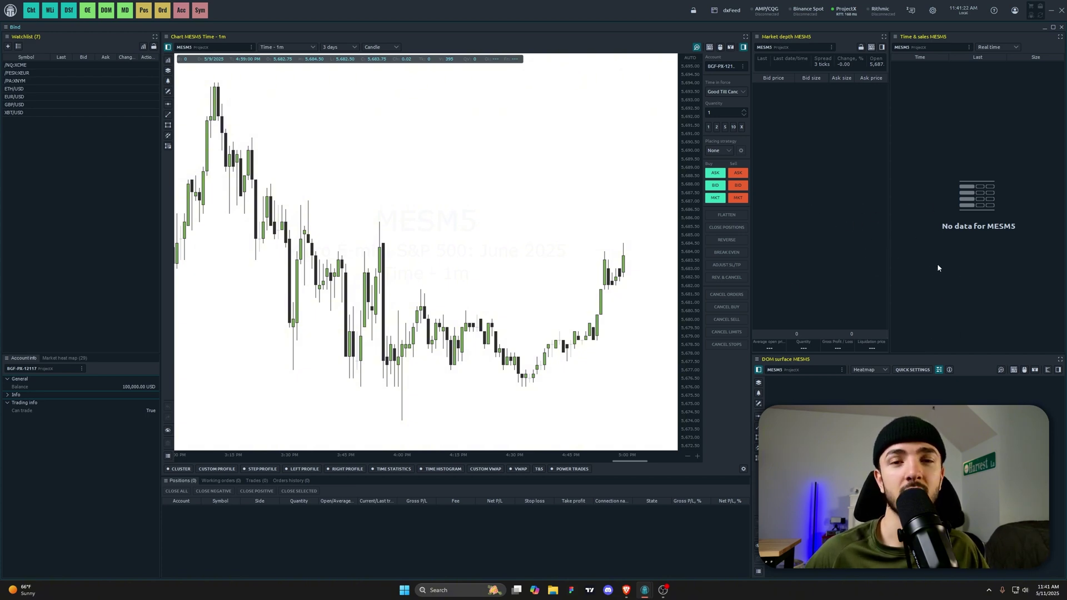
Pan the MESM5 chart forward to the latest bars
scroll(528, 228, up, 1)
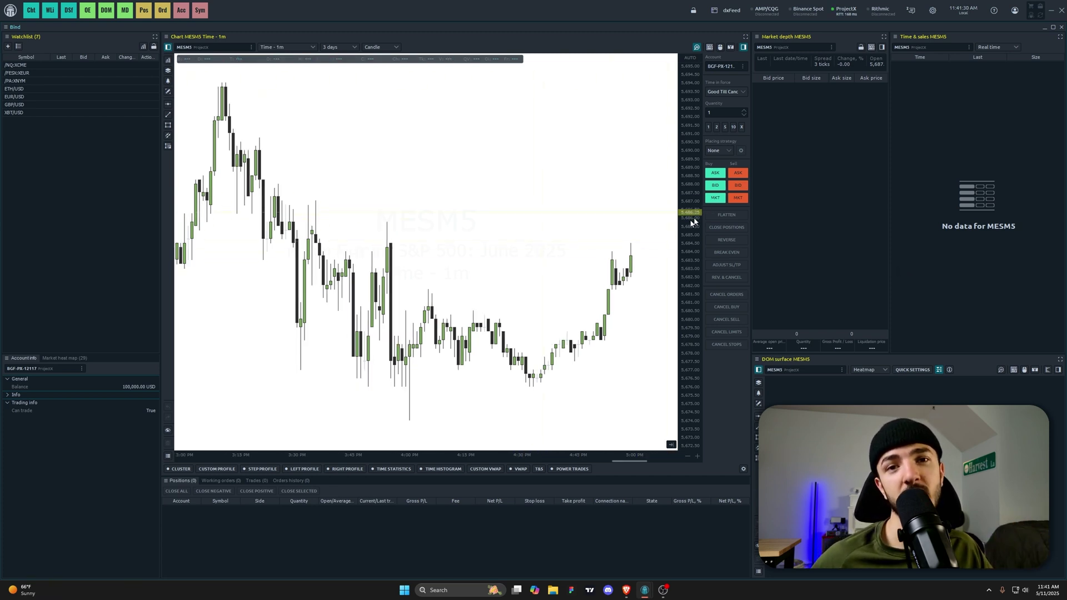
drag(607, 238, 564, 239)
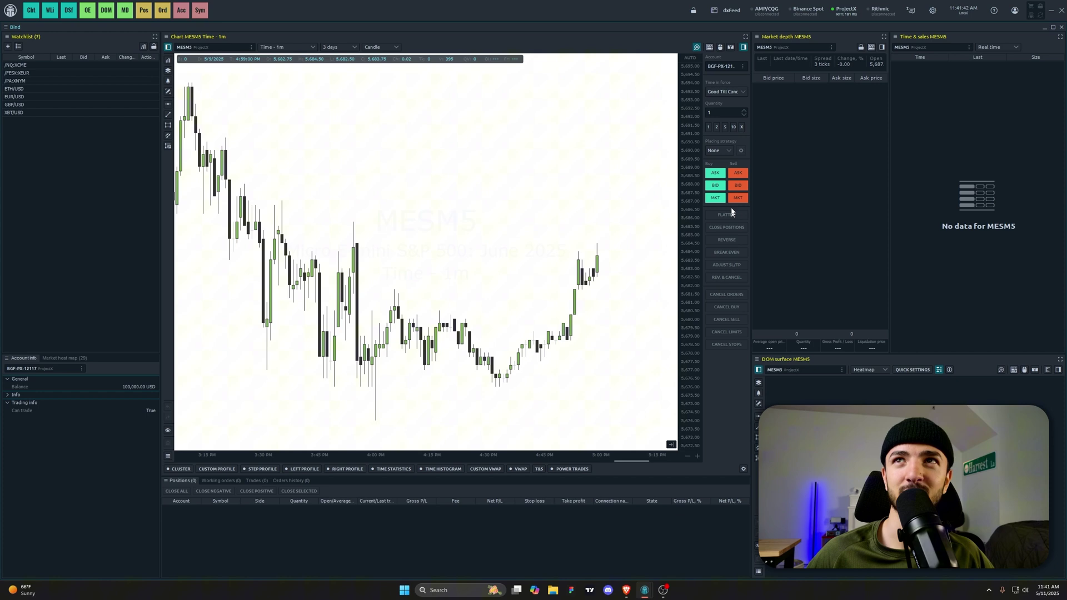
drag(578, 195, 497, 251)
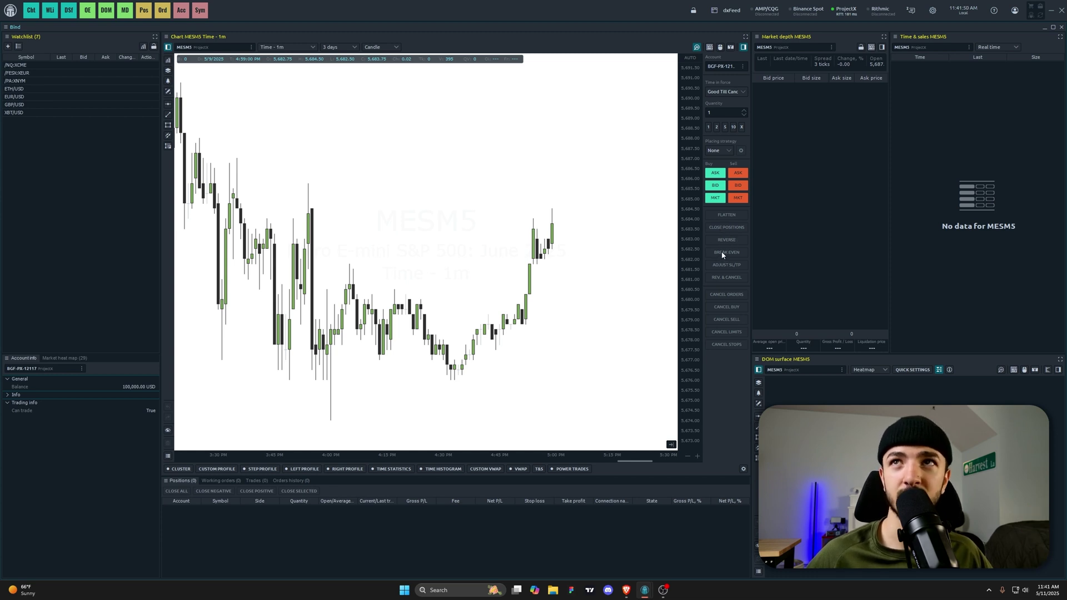
scroll(576, 338, up, 3)
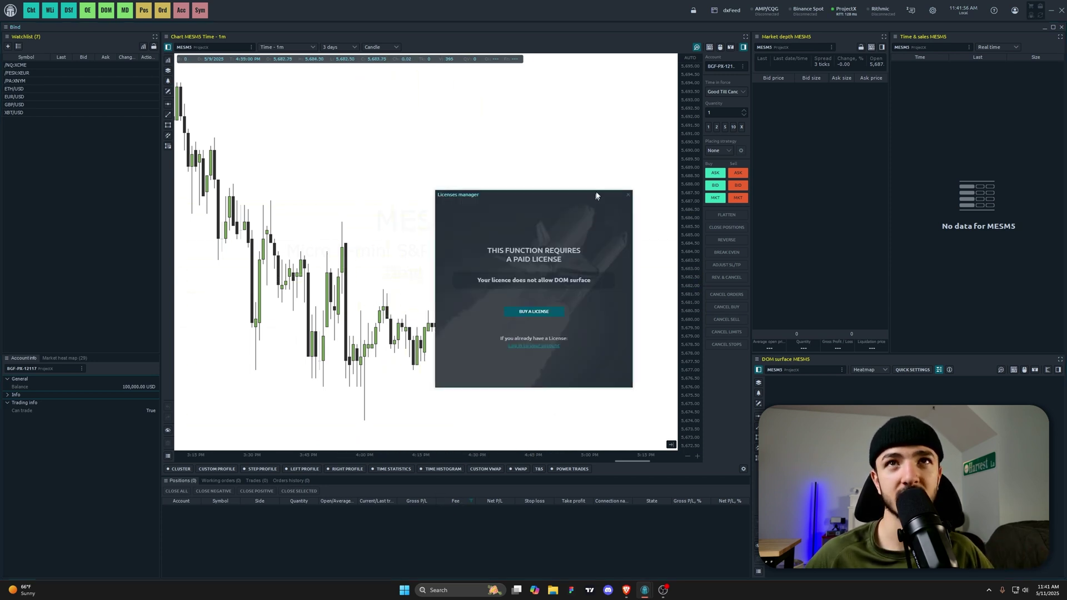
Dismiss the paid-licence notice so the MNQM5 chart and market depth are visible
click(628, 194)
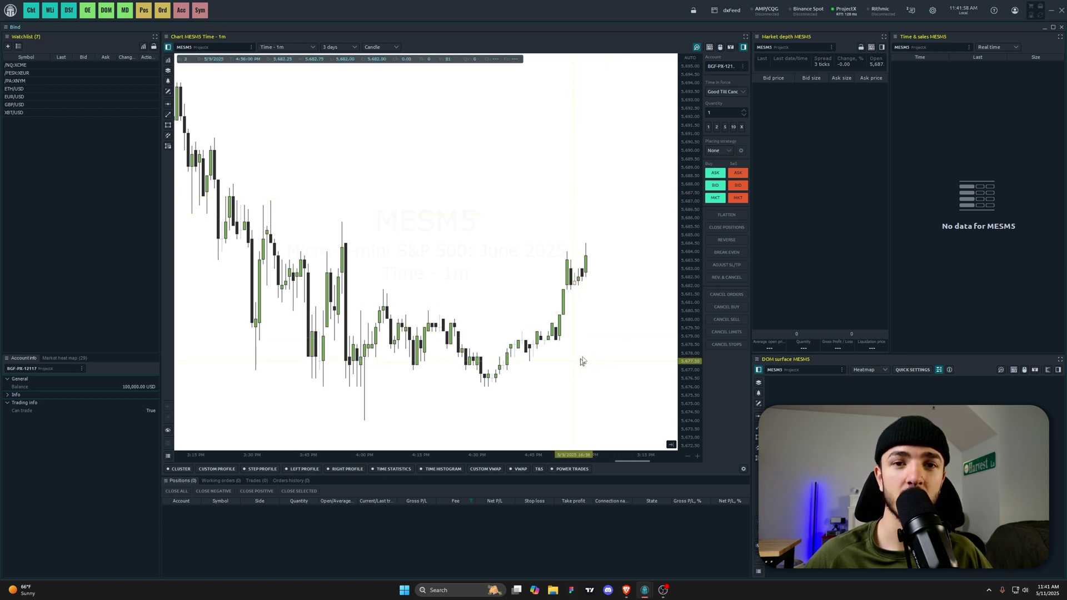
scroll(556, 347, down, 6)
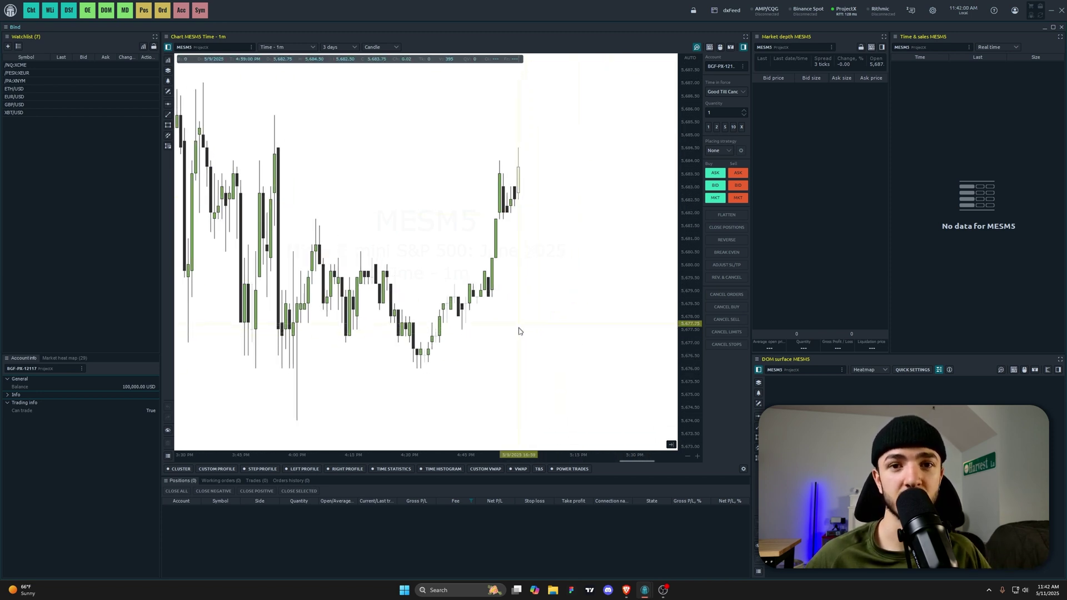
scroll(550, 350, up, 4)
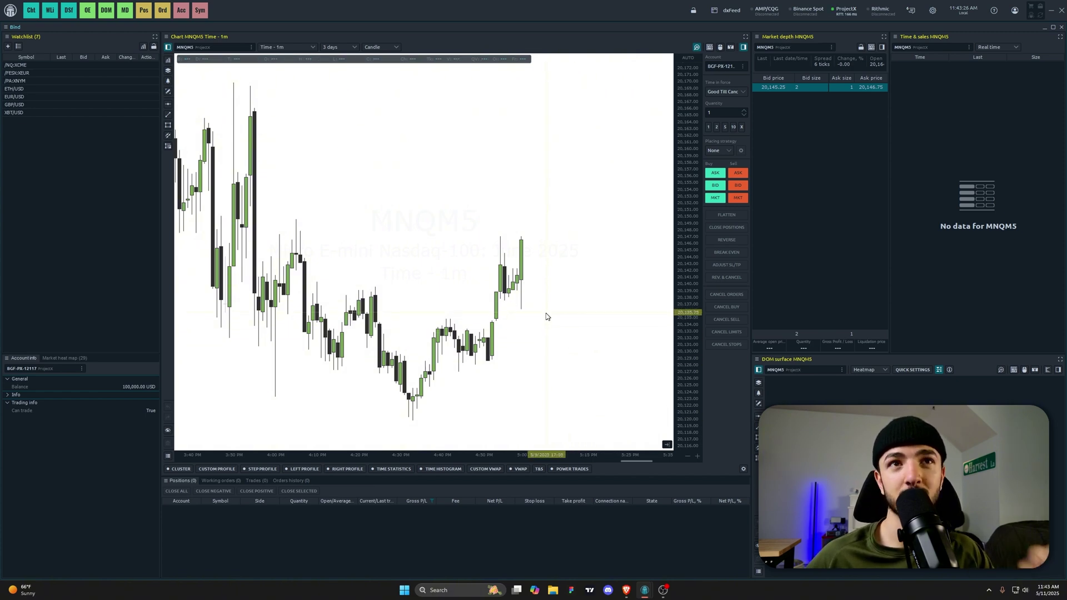
Open the chart's context menu and close it without choosing an option
right_click(547, 288)
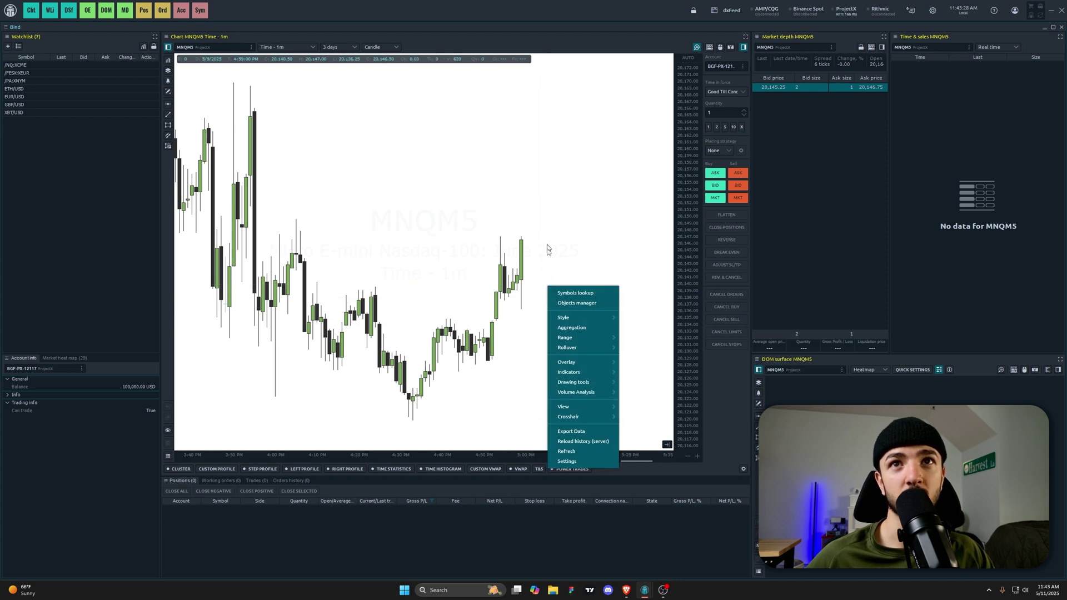
click(551, 220)
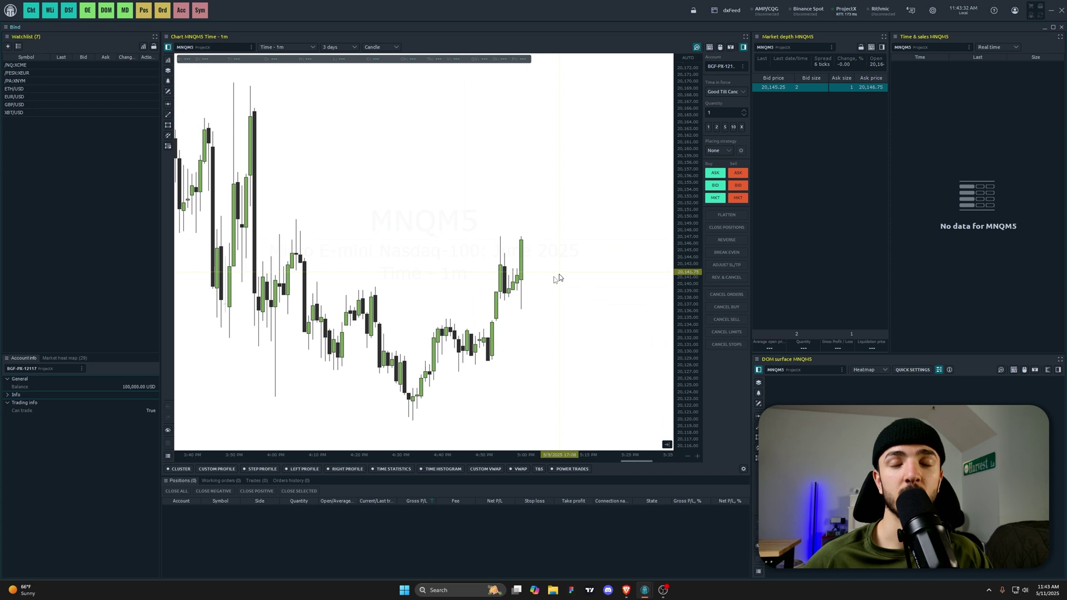
scroll(619, 365, up, 3)
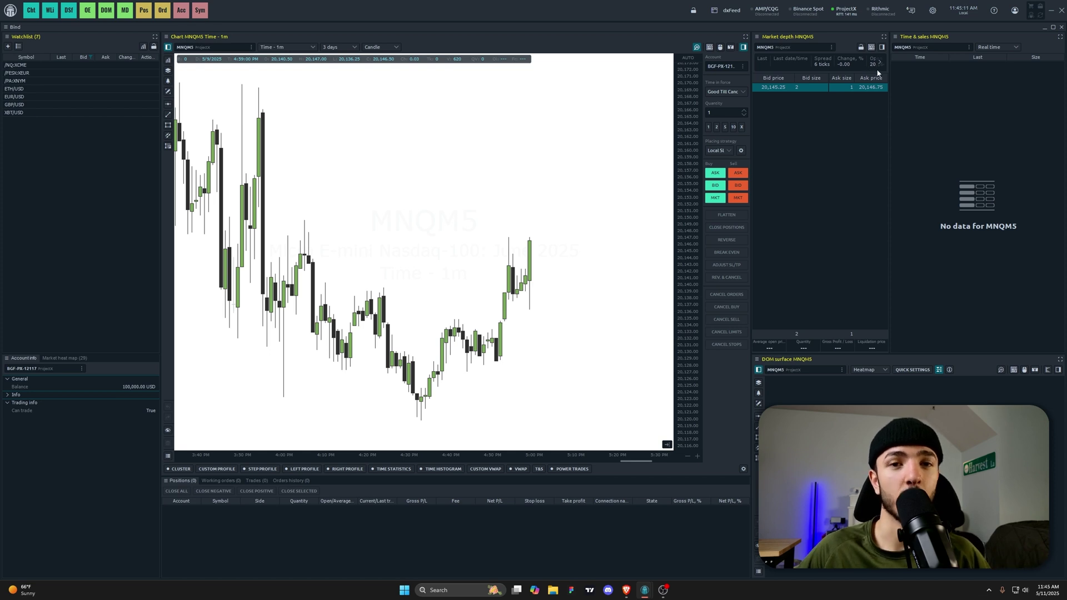
Open Copy Trading via a 'copy' search, start a new bot, accept notices, then close the form
click(12, 10)
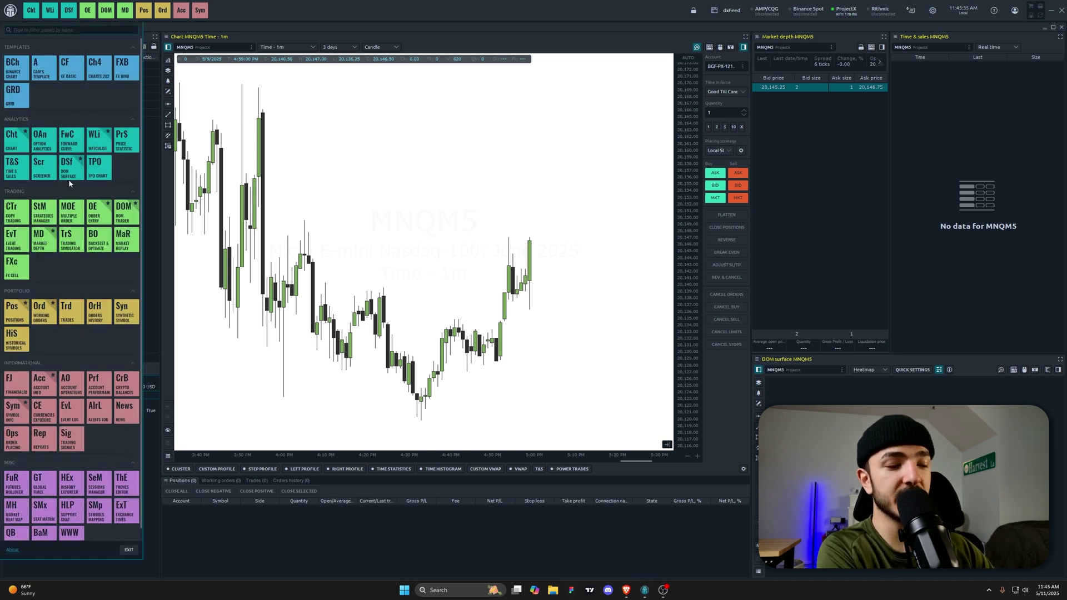
text(copy)
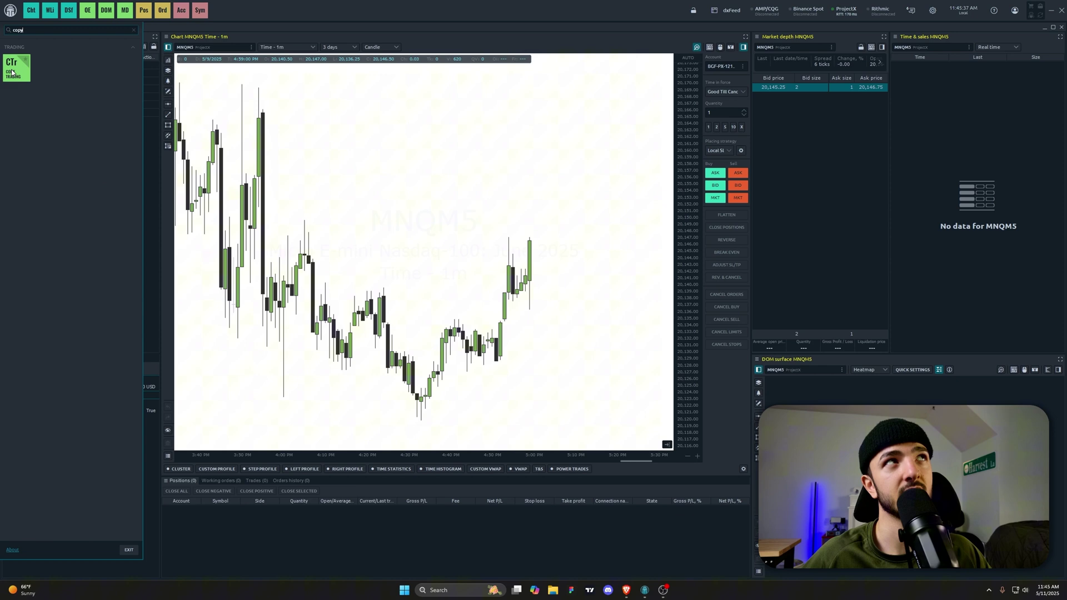
click(12, 72)
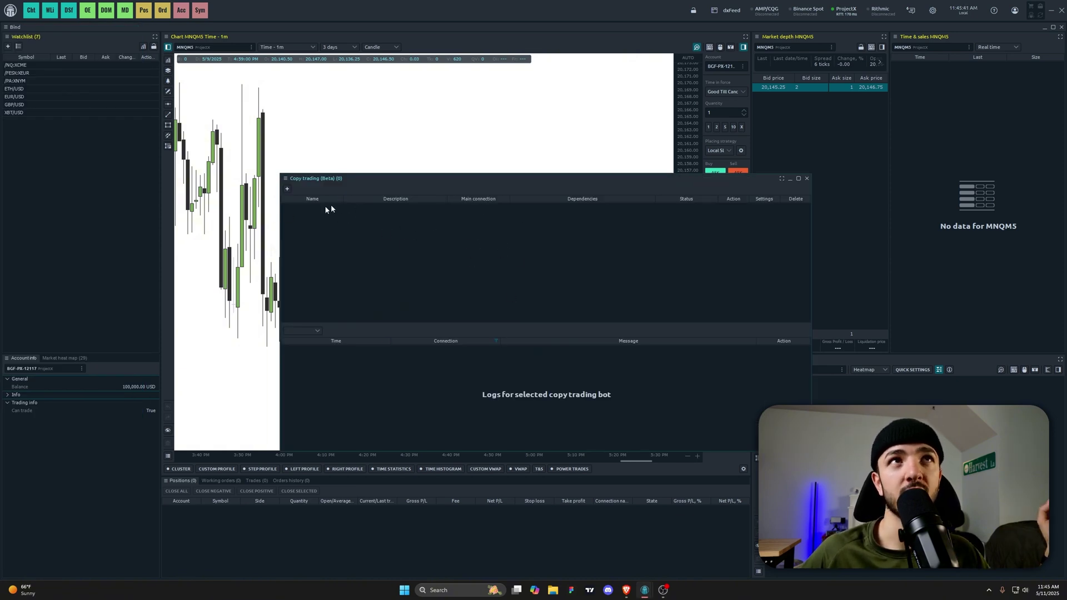
click(286, 190)
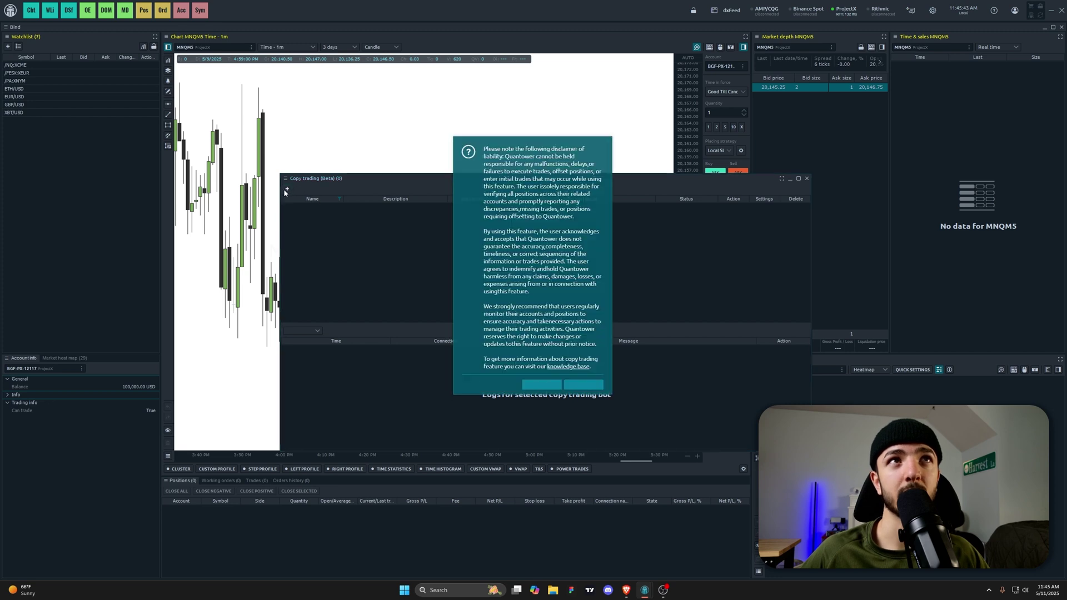
click(551, 389)
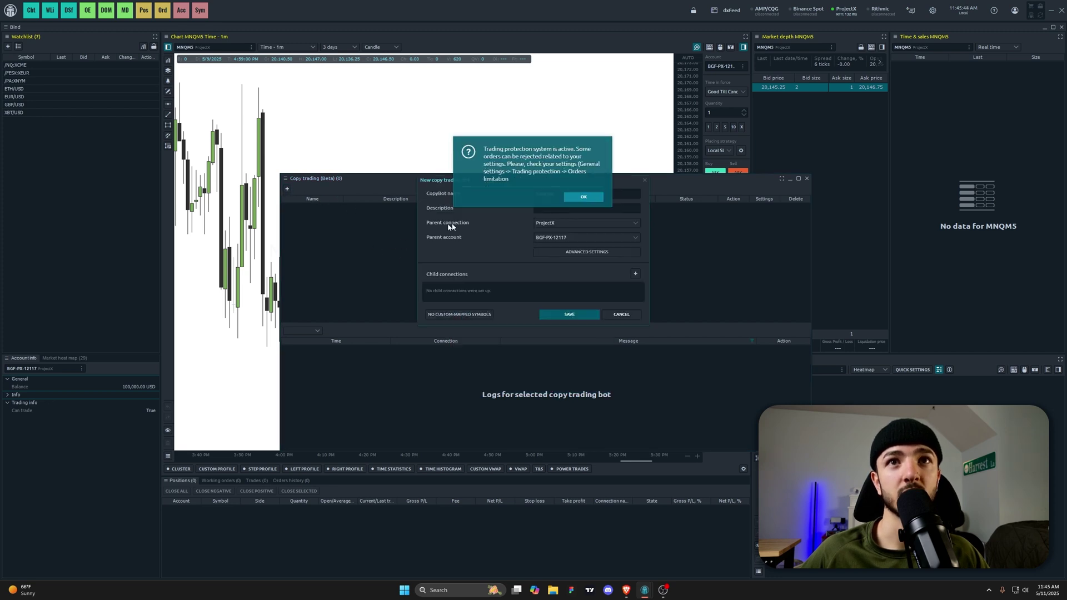
click(580, 198)
click(644, 181)
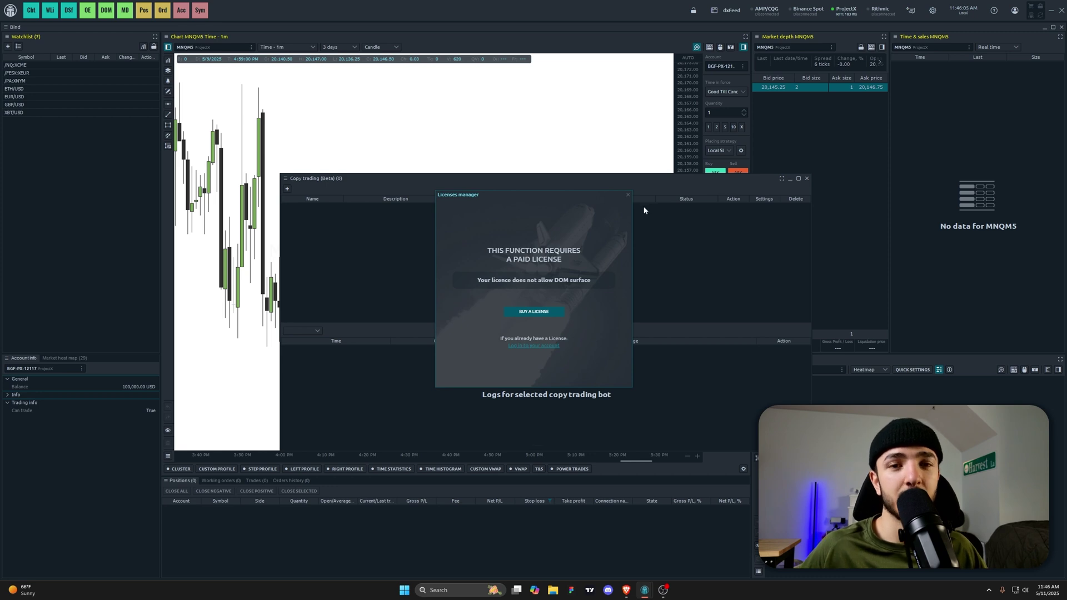
Dismiss the paid-licence notice covering the Copy trading window
click(626, 194)
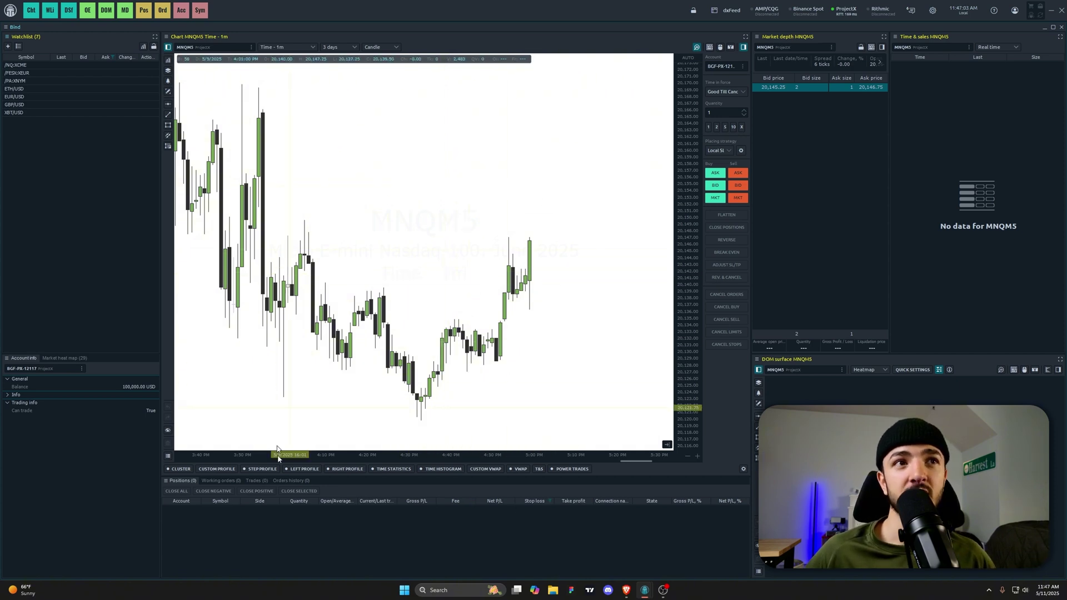
click(758, 360)
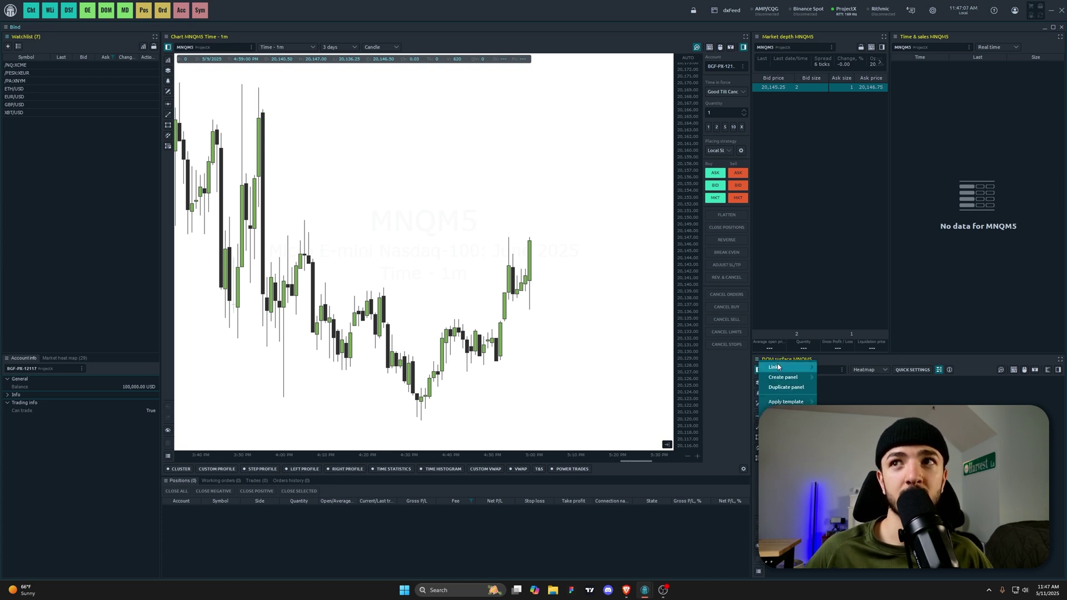
mouse_move(778, 367)
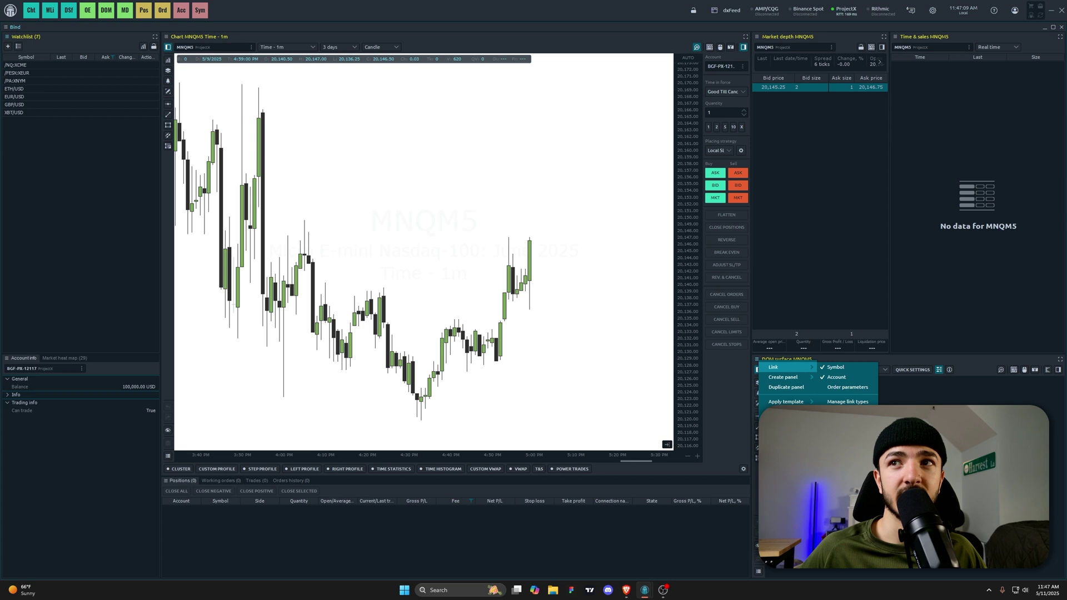
key(Escape)
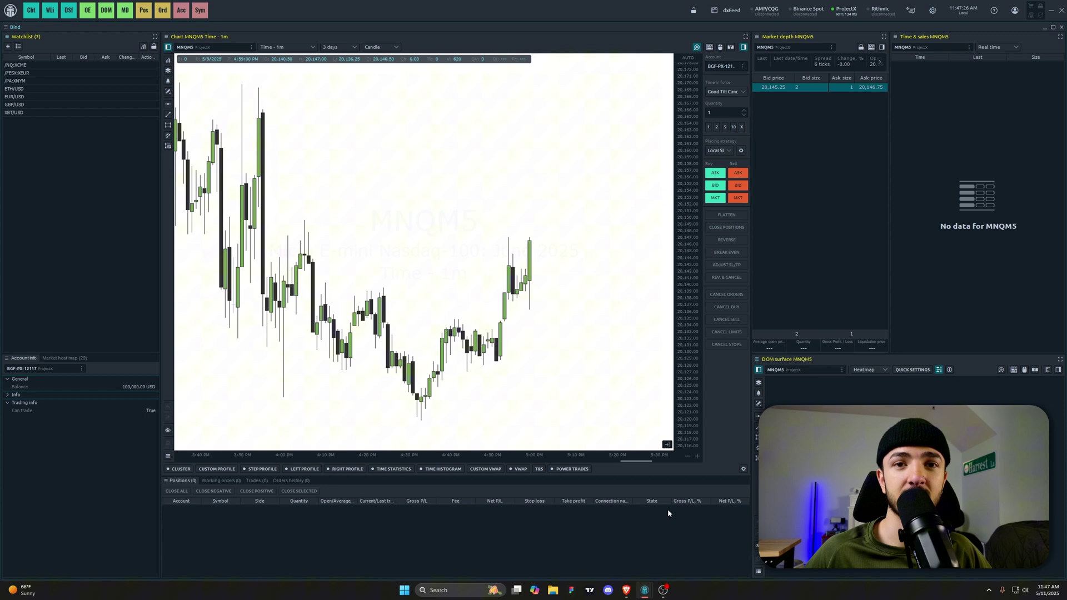
click(758, 359)
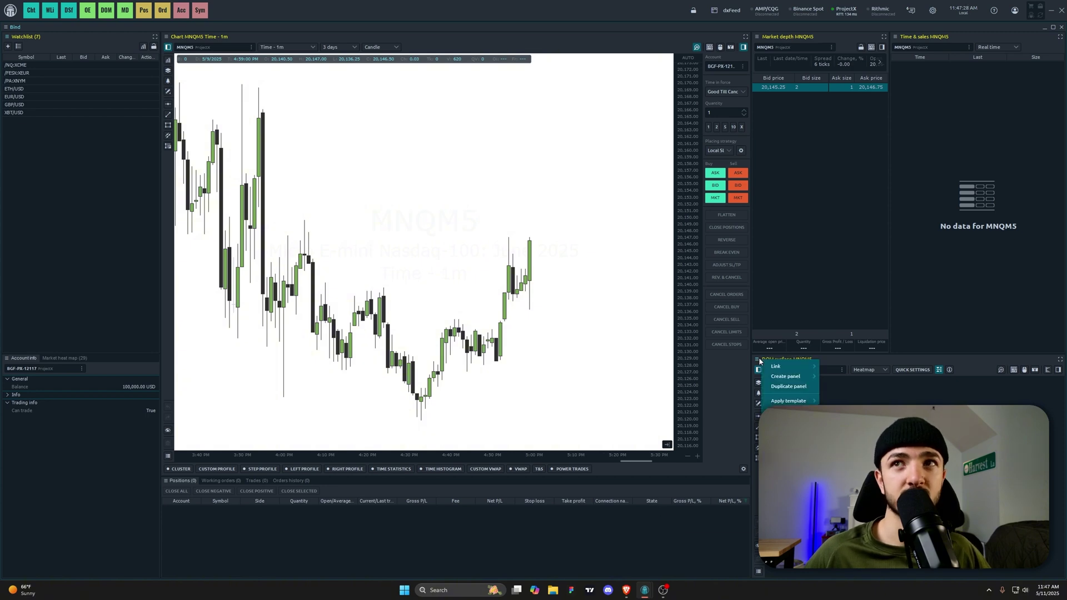
mouse_move(783, 368)
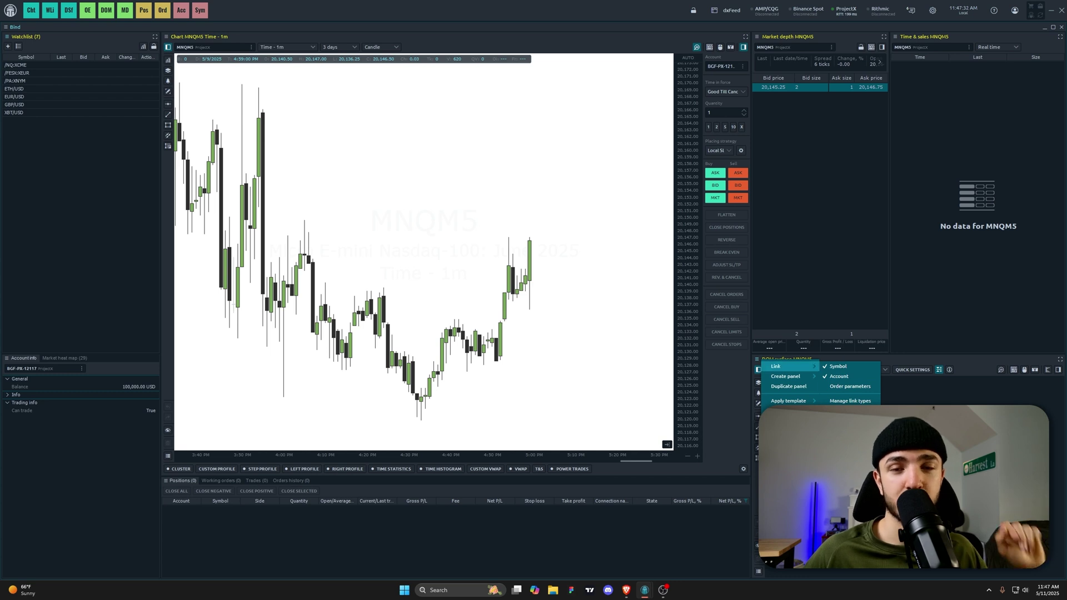
key(Escape)
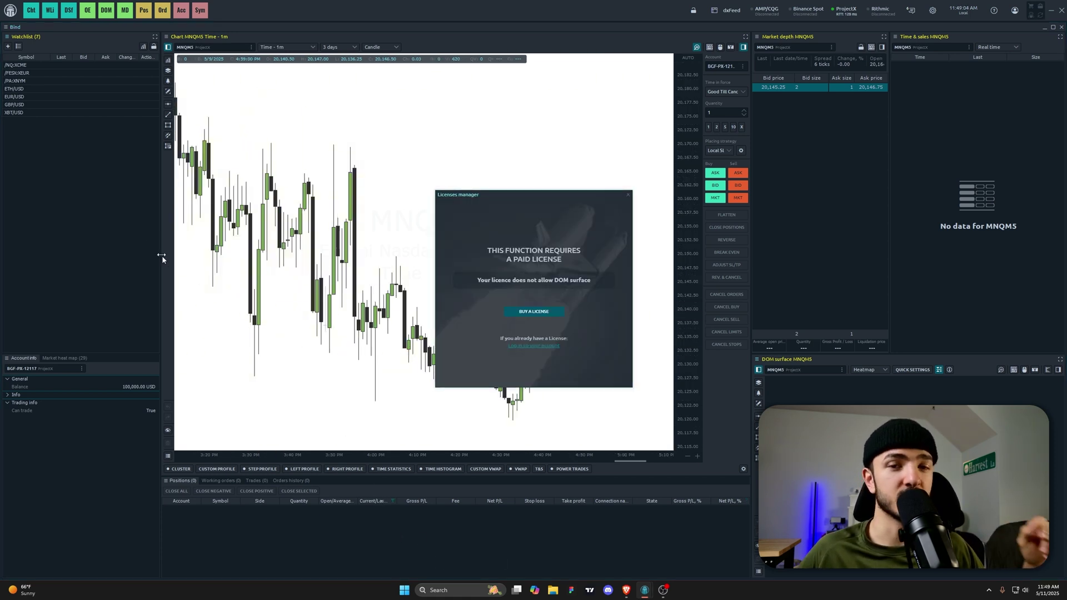
Open a DOM trader price ladder window from the main panel launcher
click(10, 10)
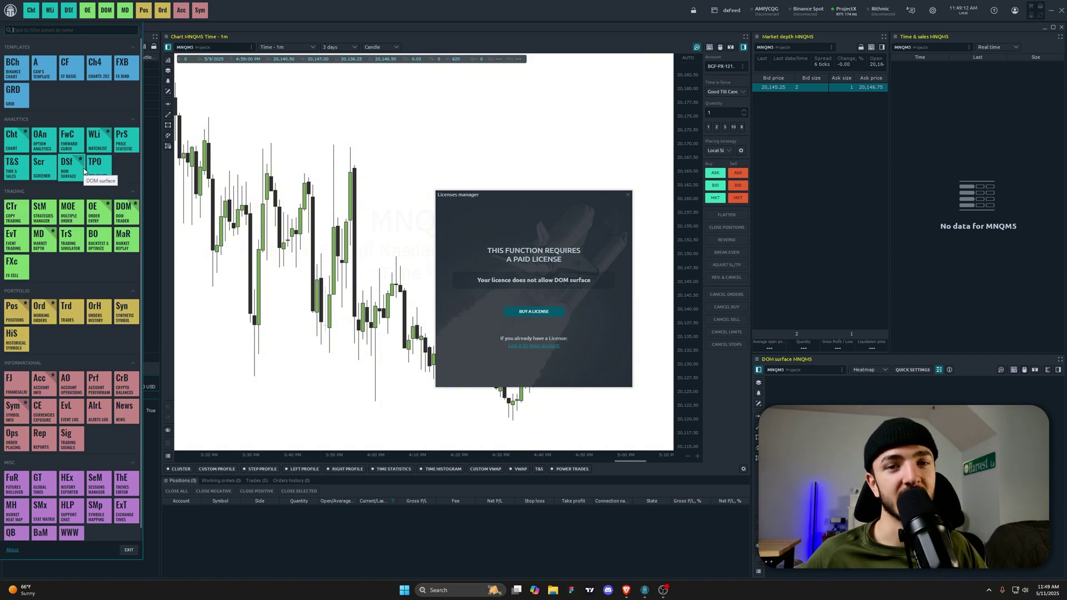
click(123, 211)
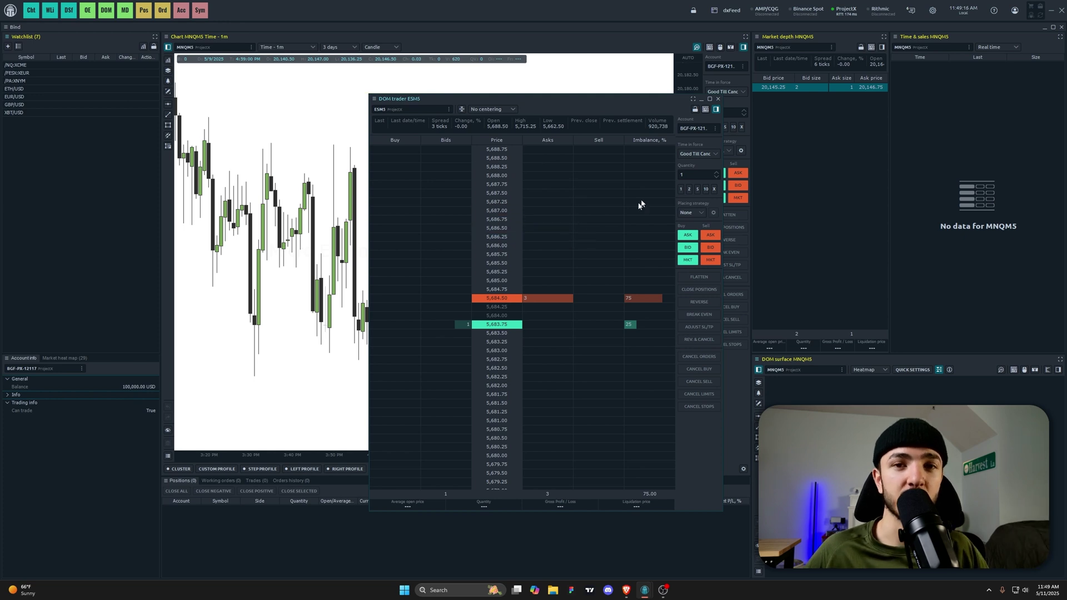